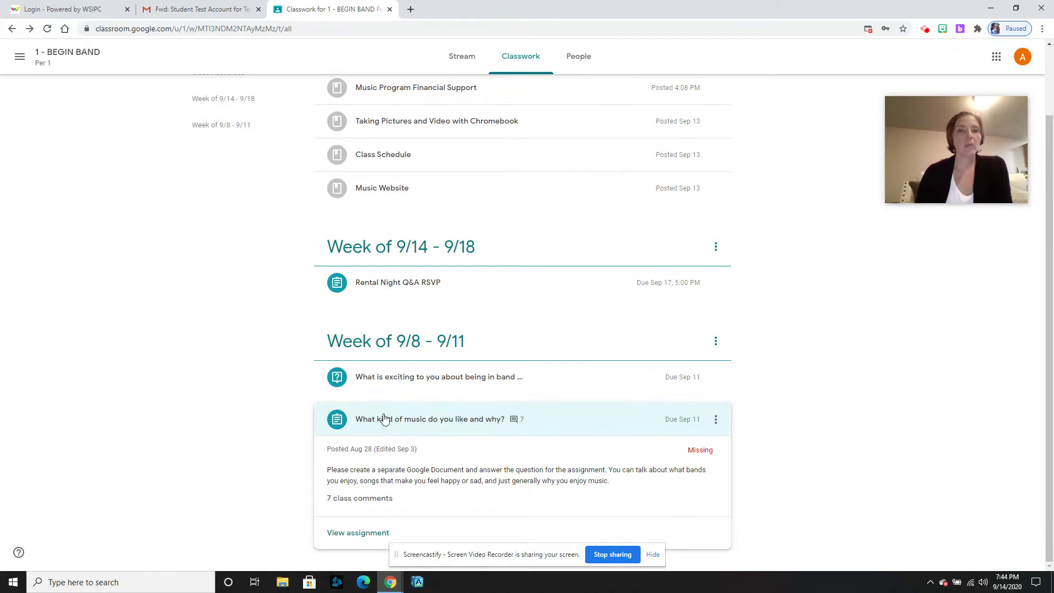
Step: Collapse and re-expand the 'What kind of music do you like and why?' assignment on Classwork
{"action": "left_click", "coordinate": [377, 424]}
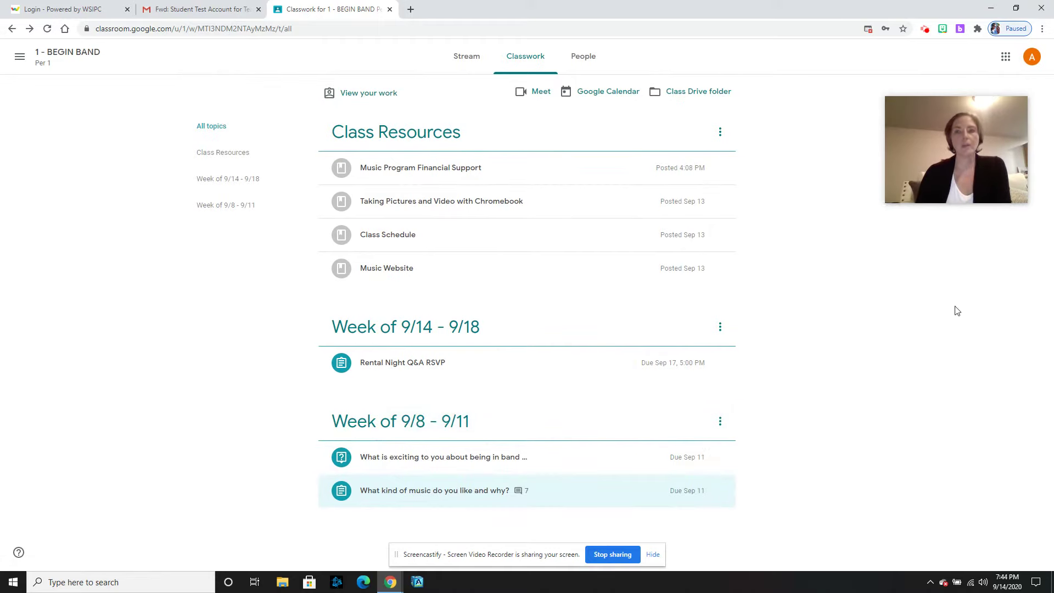
{"action": "left_click", "coordinate": [945, 317]}
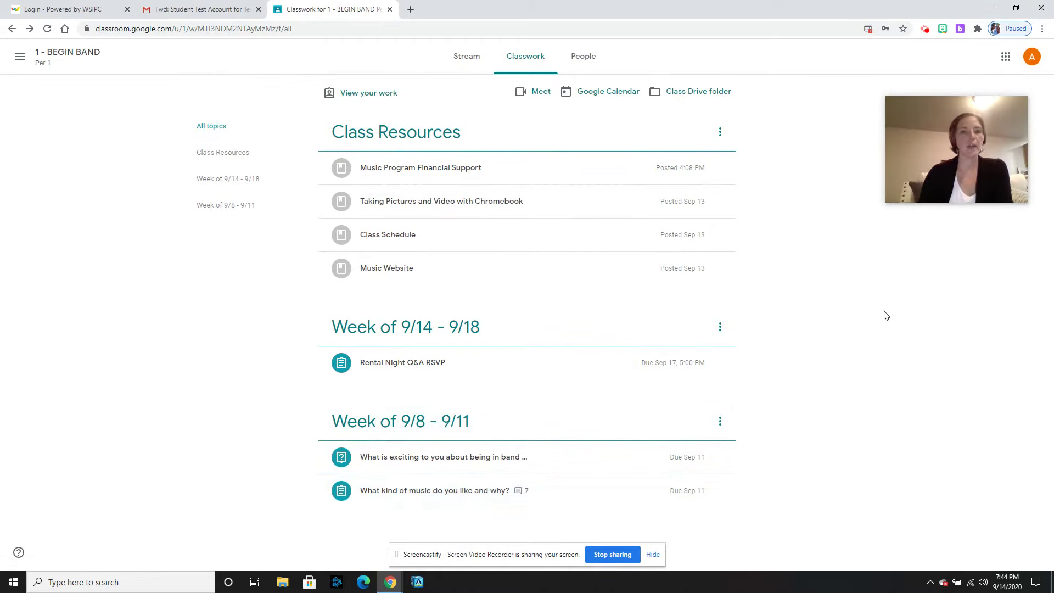
{"action": "left_click", "coordinate": [444, 491]}
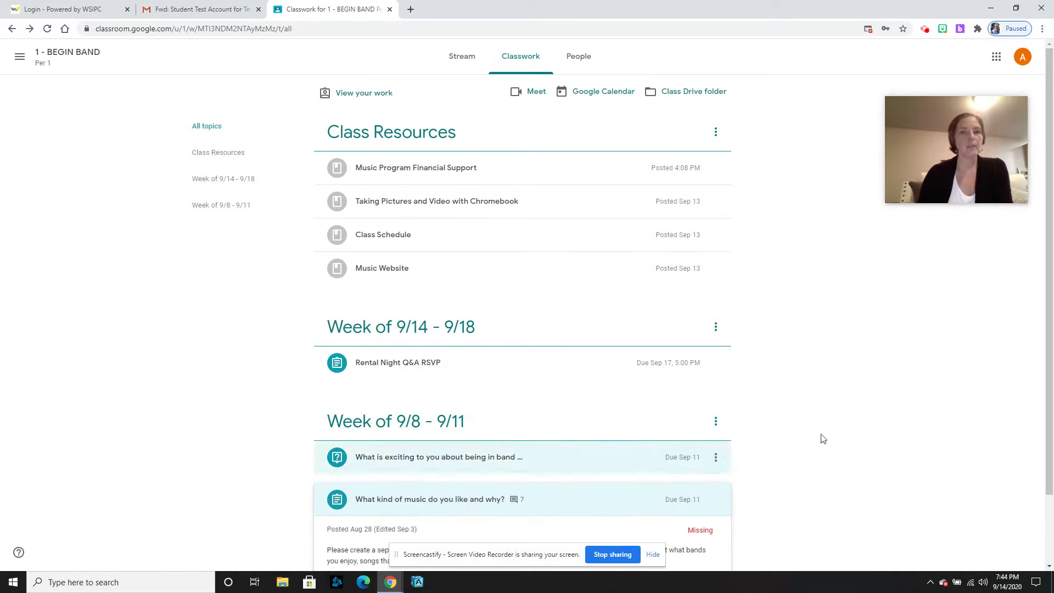
{"action": "scroll", "coordinate": [929, 404], "scroll_direction": "down", "scroll_amount": 1}
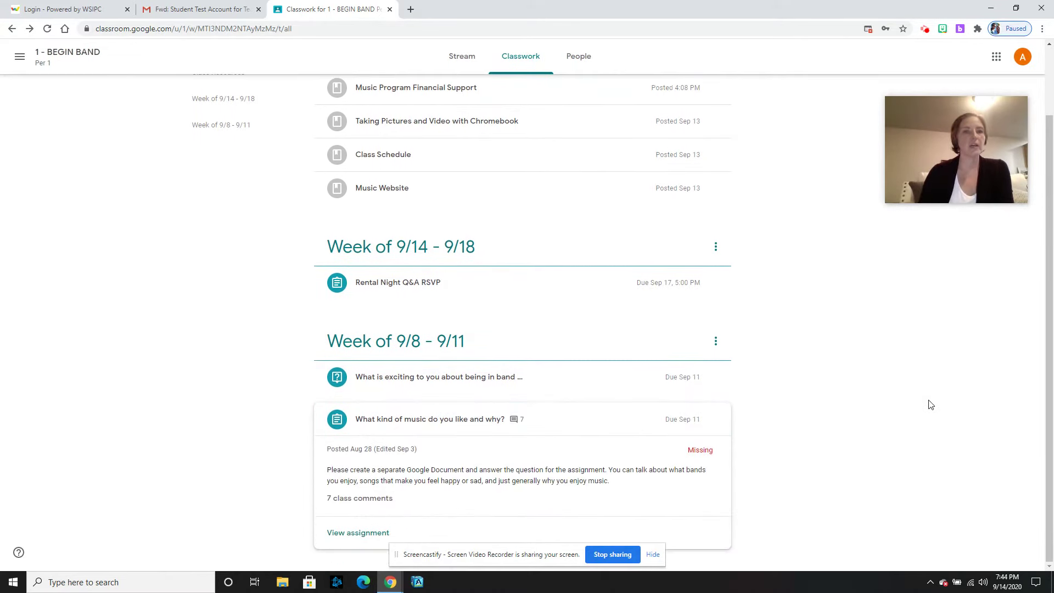
Step: Open the music assignment's full page and show its Add or create options
{"action": "left_click", "coordinate": [359, 532]}
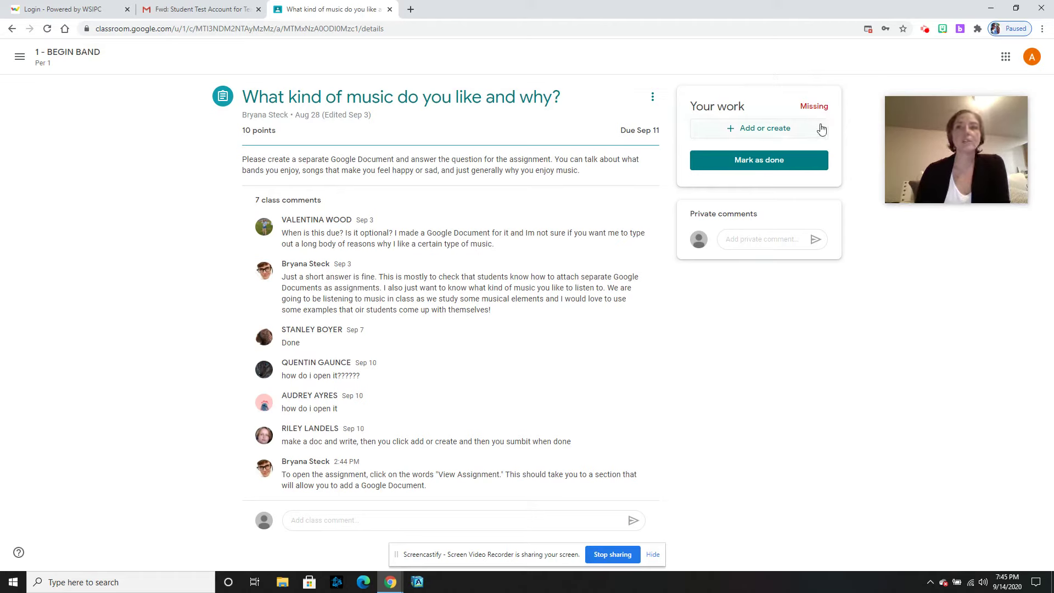
{"action": "left_click", "coordinate": [731, 132]}
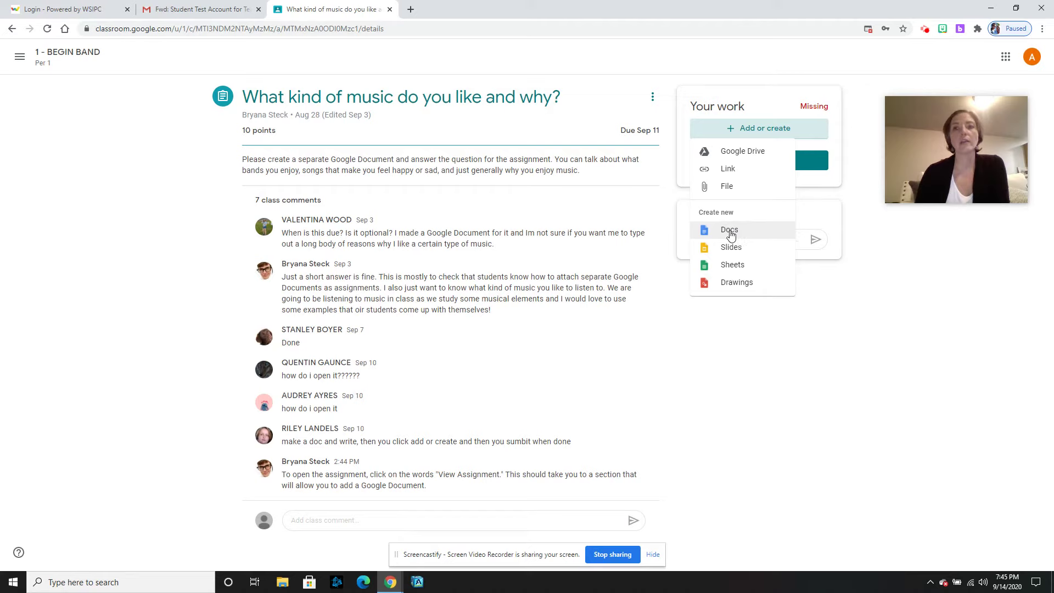
Step: Create a new Google Doc for the music assignment and open it to the blank page
{"action": "left_click", "coordinate": [730, 234]}
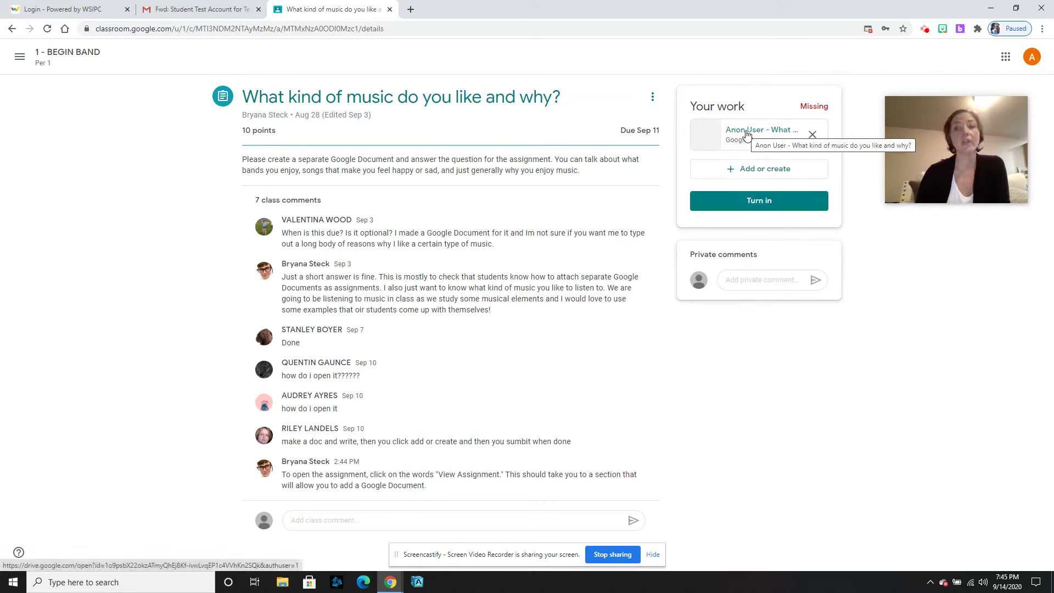
{"action": "left_click", "coordinate": [749, 132]}
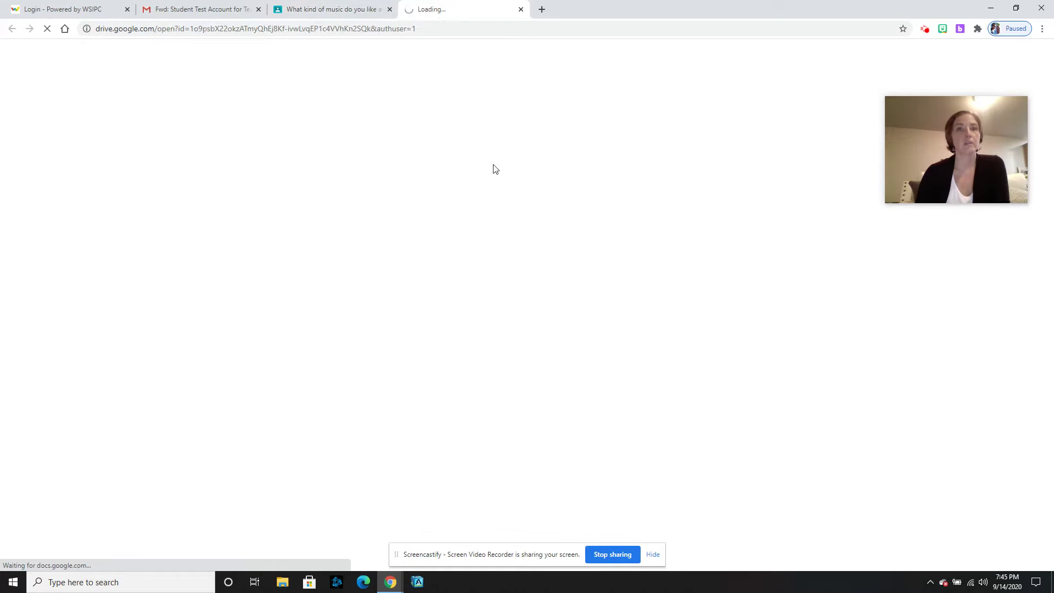
{"action": "left_click", "coordinate": [512, 225]}
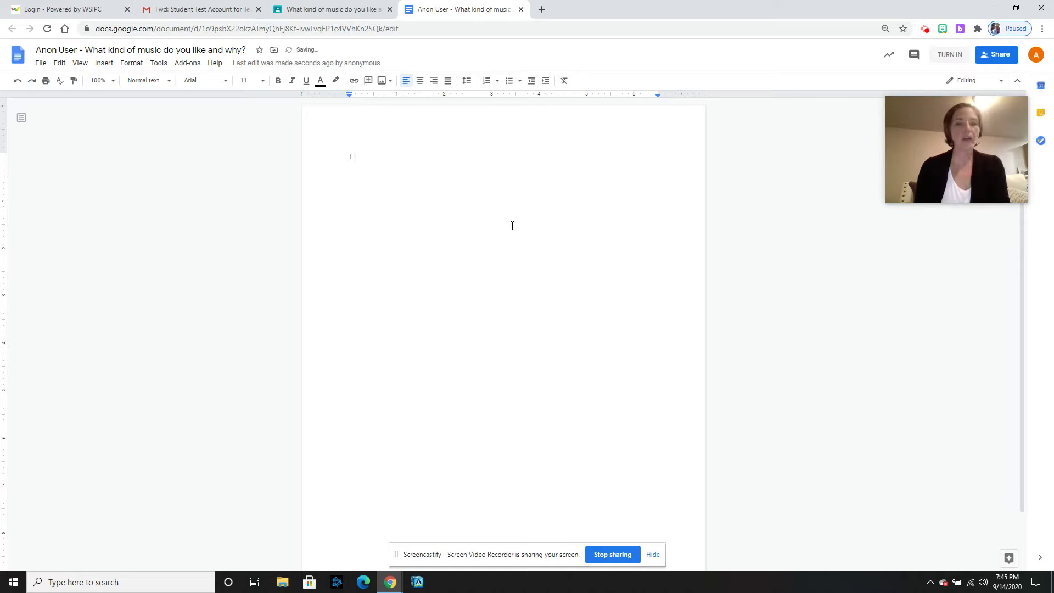
{"action": "type", "text": "I lie all"}
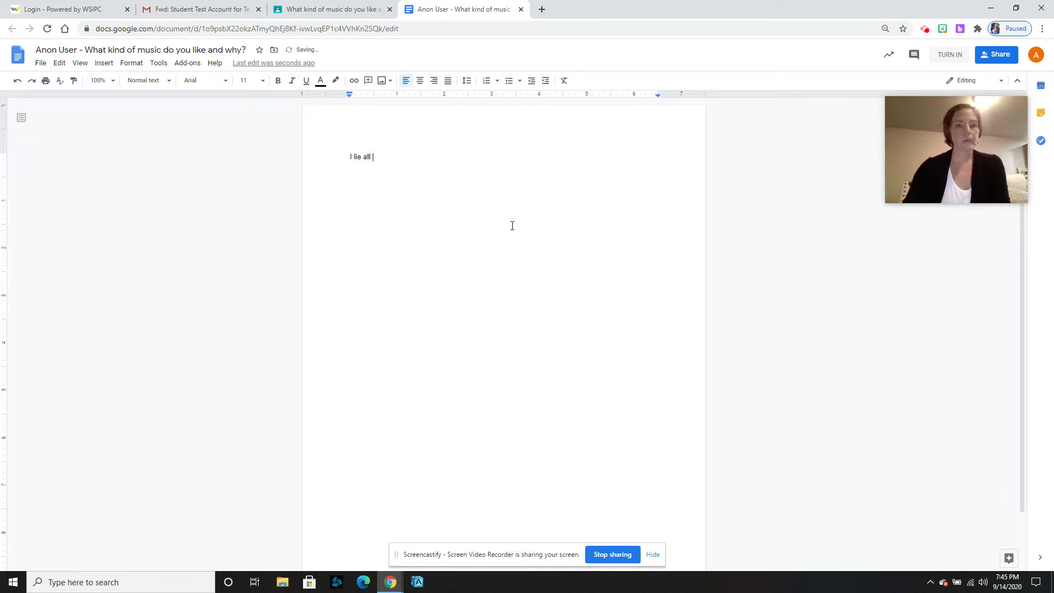
{"action": "type", "text": "mus"}
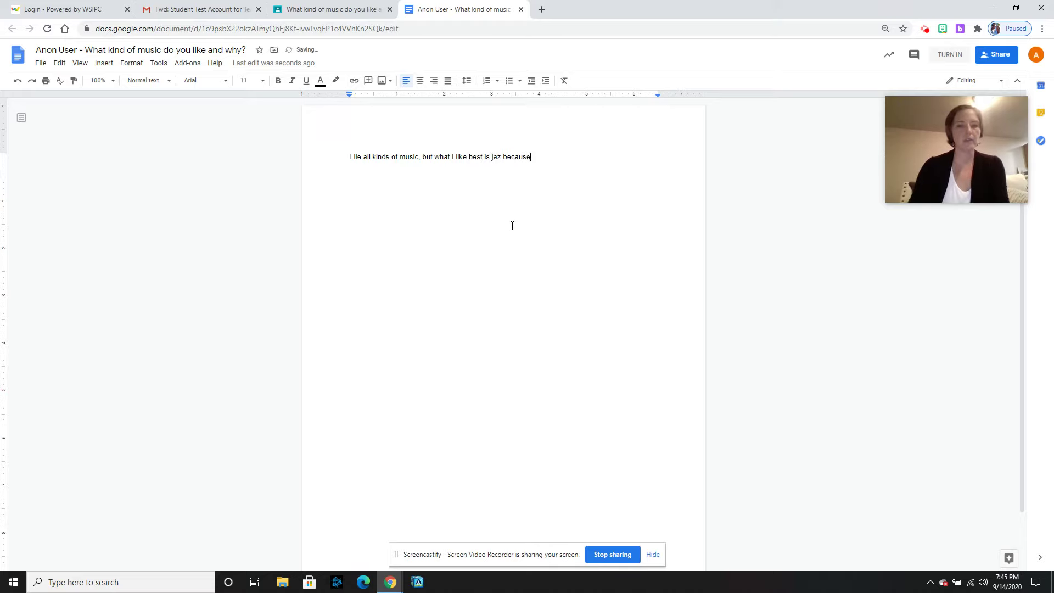
Step: Fix a stray letter in the jazz-is-uplifting answer and dismiss the writing suggestions notice
{"action": "key", "text": "BackSpace"}
{"action": "key", "text": "BackSpace"}
{"action": "type", "text": "it's so up"}
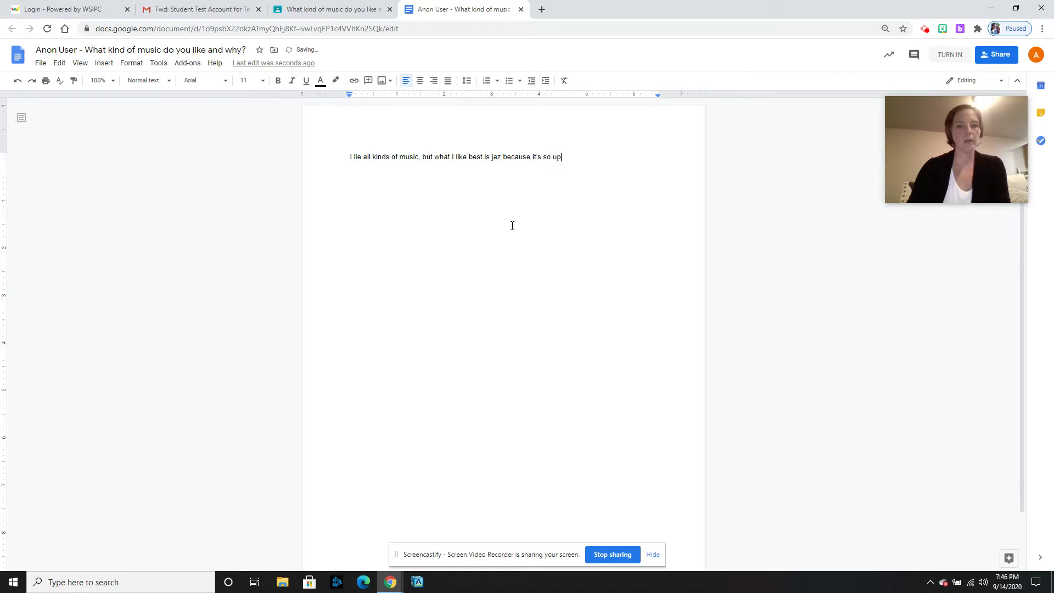
{"action": "type", "text": "liftin"}
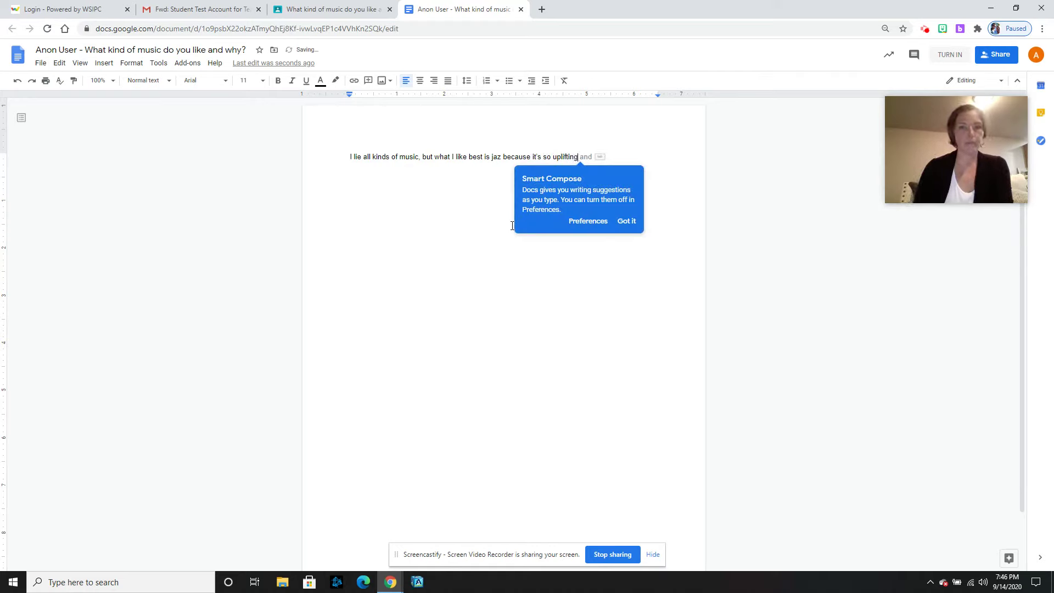
{"action": "type", "text": "g ."}
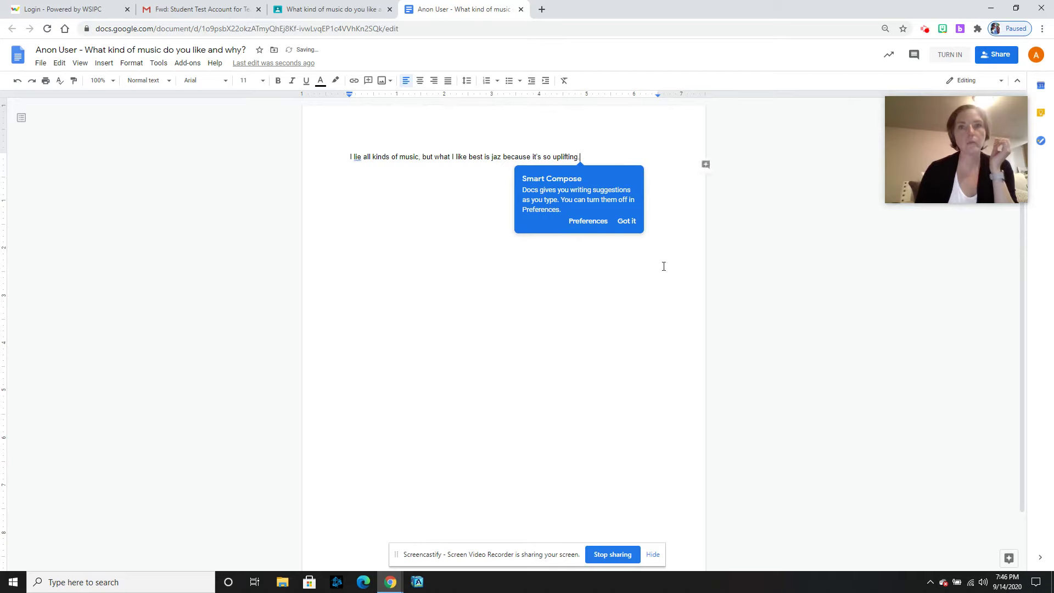
{"action": "left_click", "coordinate": [626, 220]}
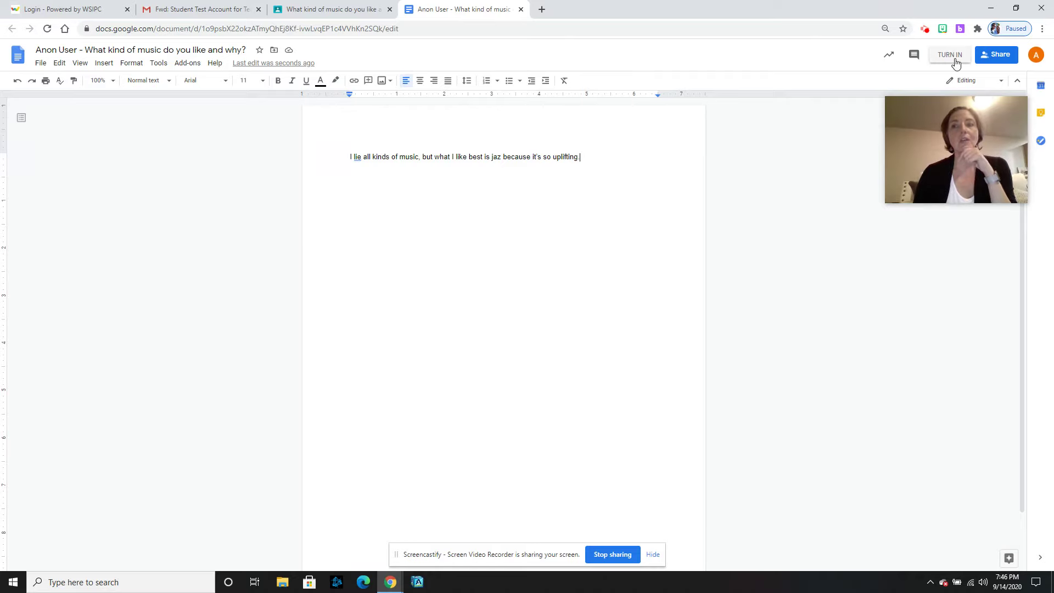
Step: Turn in the jazz answer document from Google Docs
{"action": "left_click", "coordinate": [951, 54]}
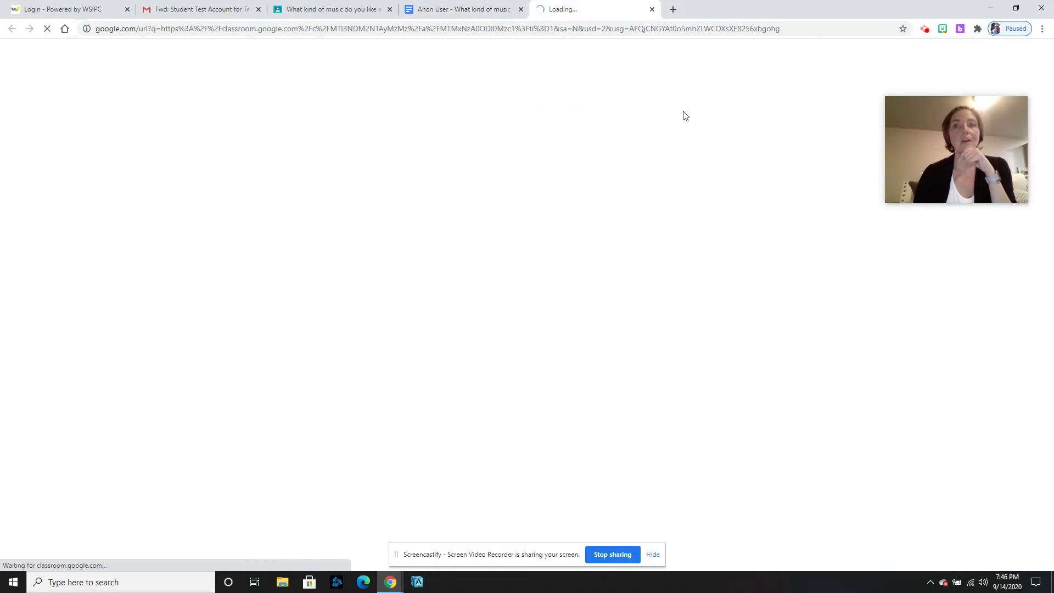